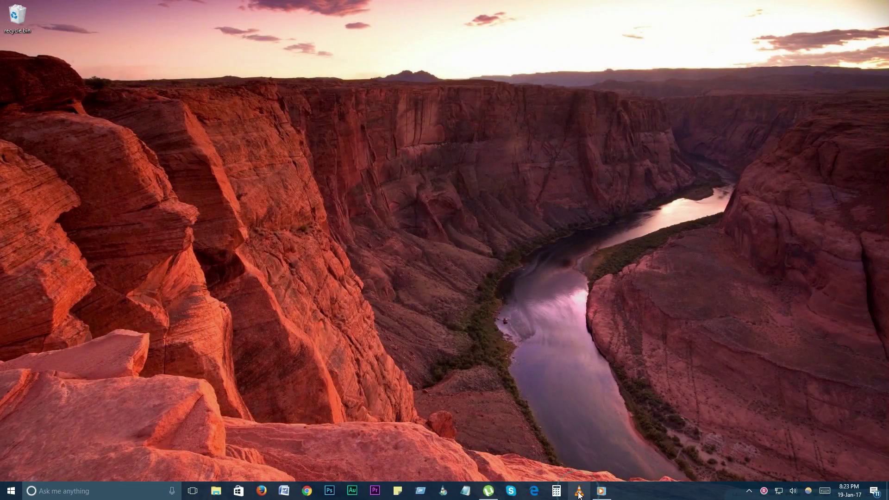
Launch VLC media player and load Forest_15_4_Videvo.mov from the Downloads Video folder for conversion.
left_click(579, 492)
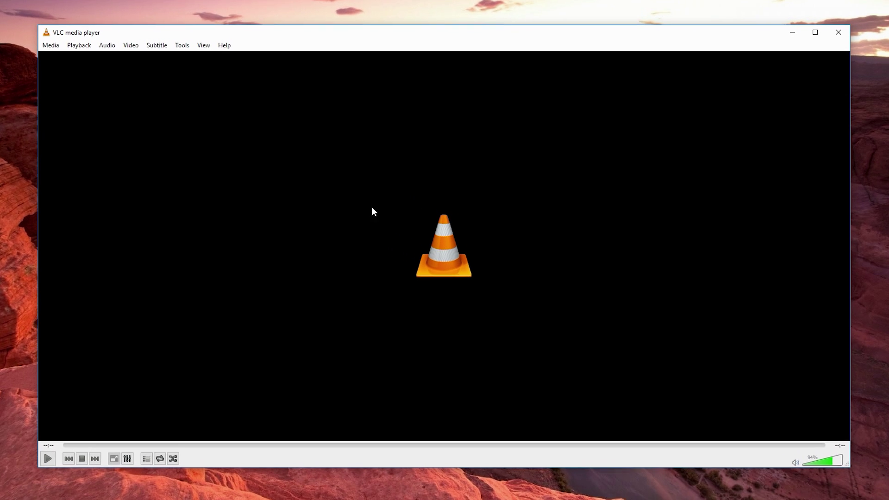
left_click(84, 57)
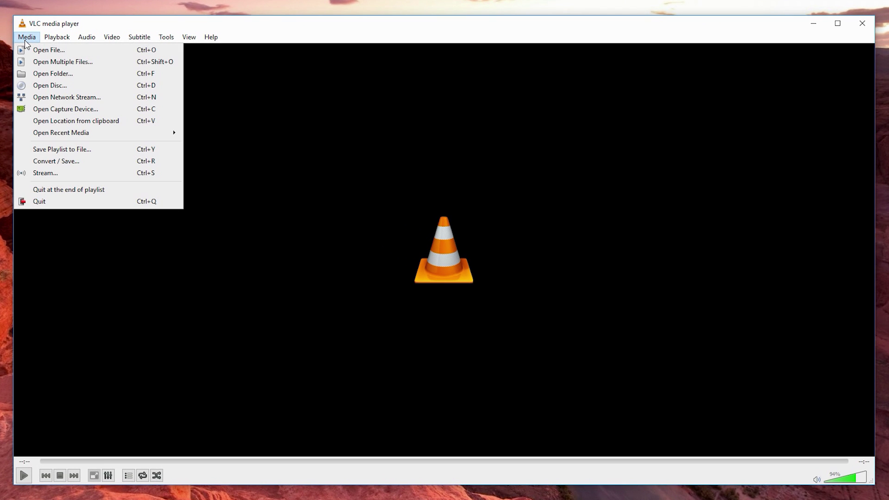
left_click(62, 162)
left_click(544, 204)
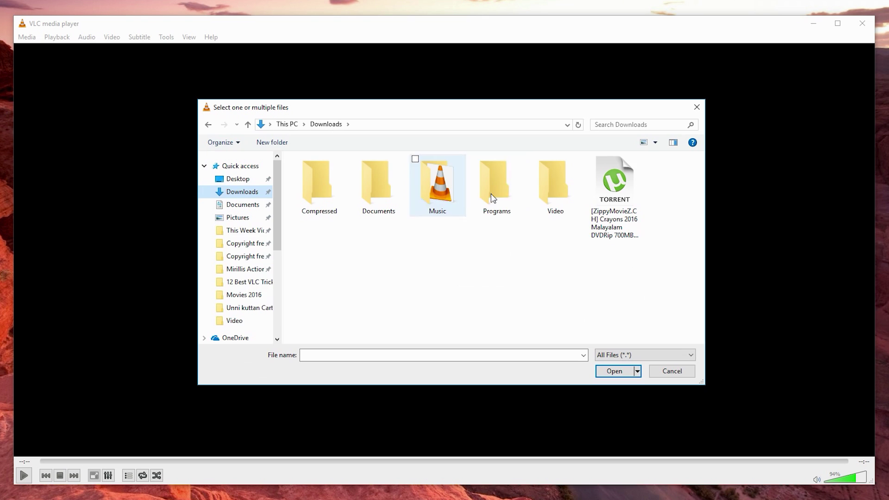
double_click(555, 174)
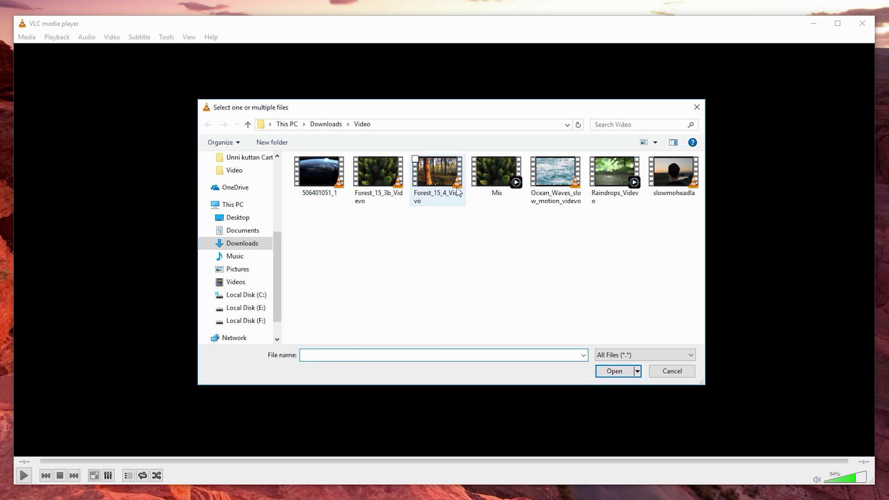
left_click(602, 369)
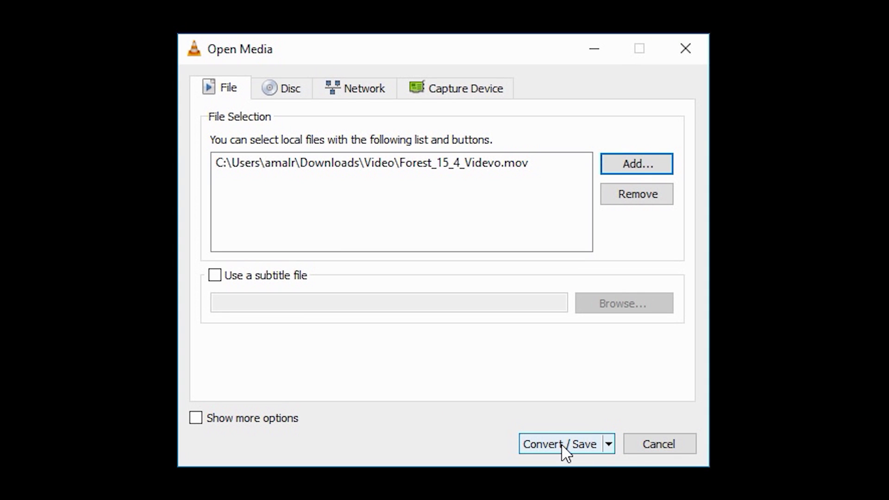
left_click(561, 444)
Choose the Video for Youtube HD conversion profile.
left_click(477, 293)
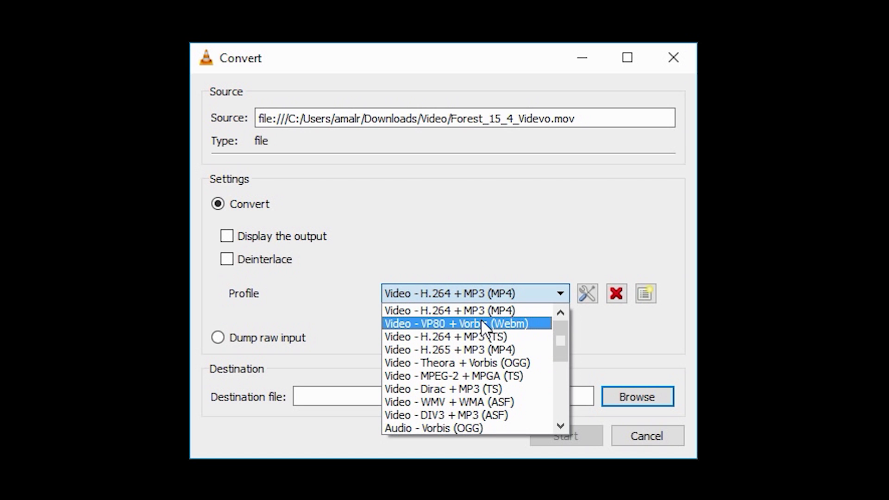
left_click_drag(557, 332, 556, 409)
left_click(490, 428)
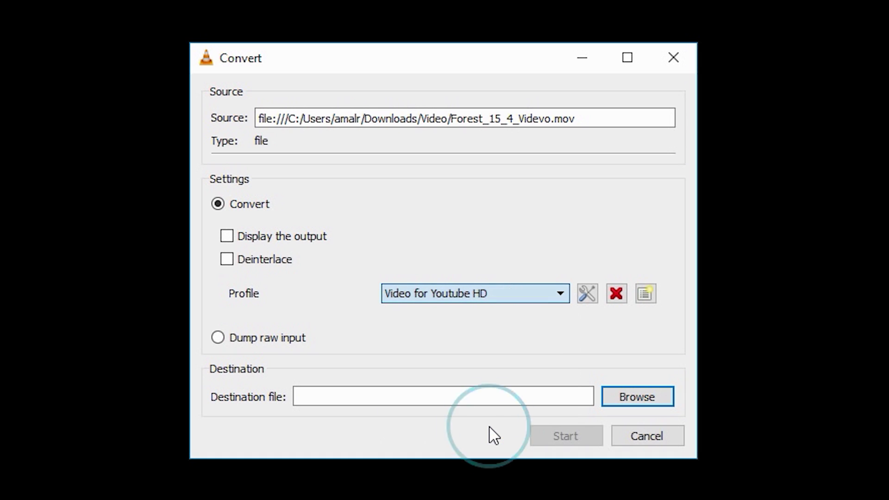
Review the profile's encapsulation, video codec and audio codec settings, and leave without saving.
left_click(585, 295)
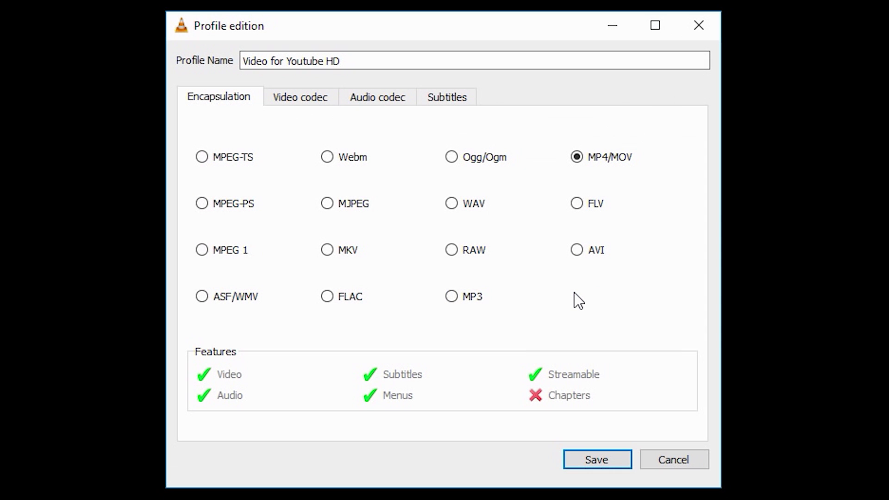
left_click(293, 101)
left_click(366, 101)
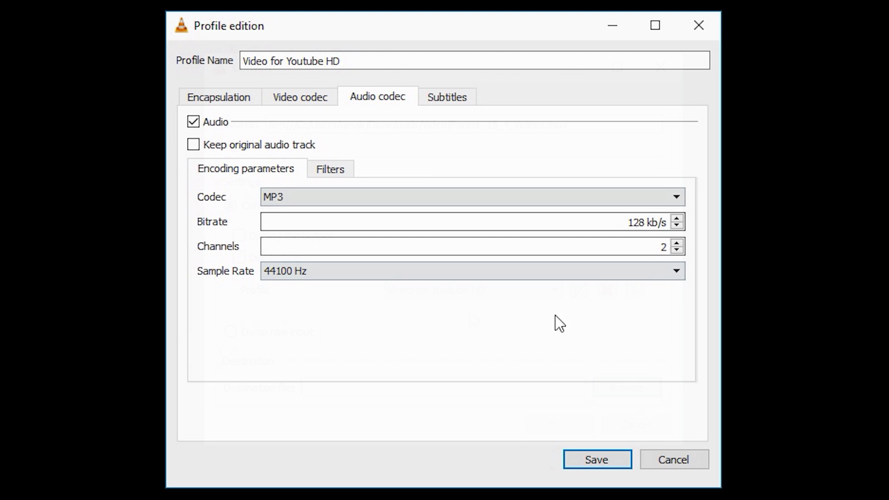
left_click(674, 459)
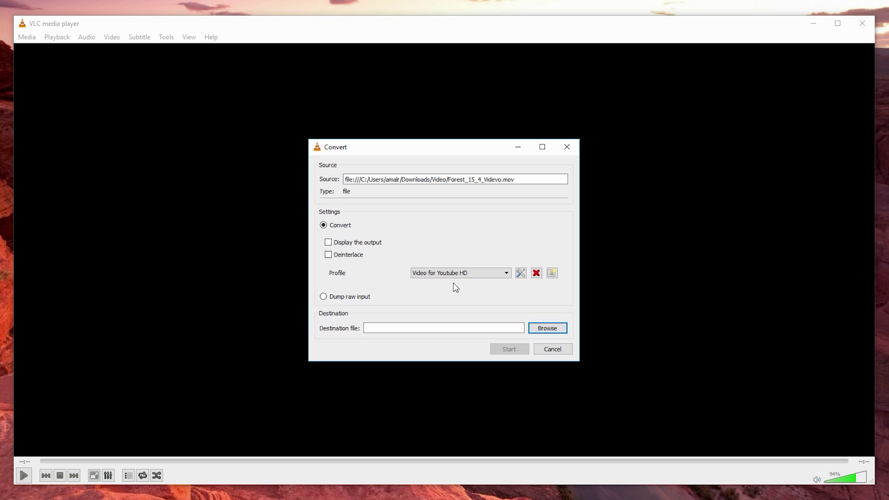
Set the destination file to New Convert (forest) on the Desktop as MP4 and start the conversion.
left_click(545, 329)
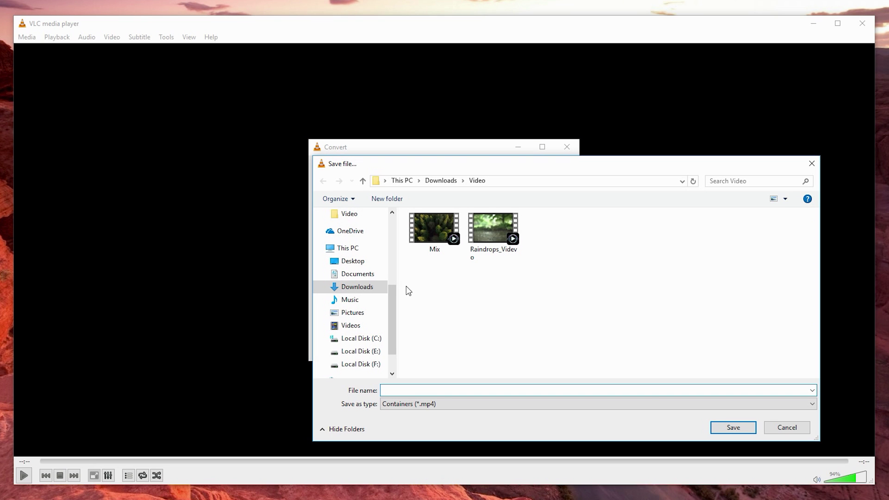
left_click(353, 261)
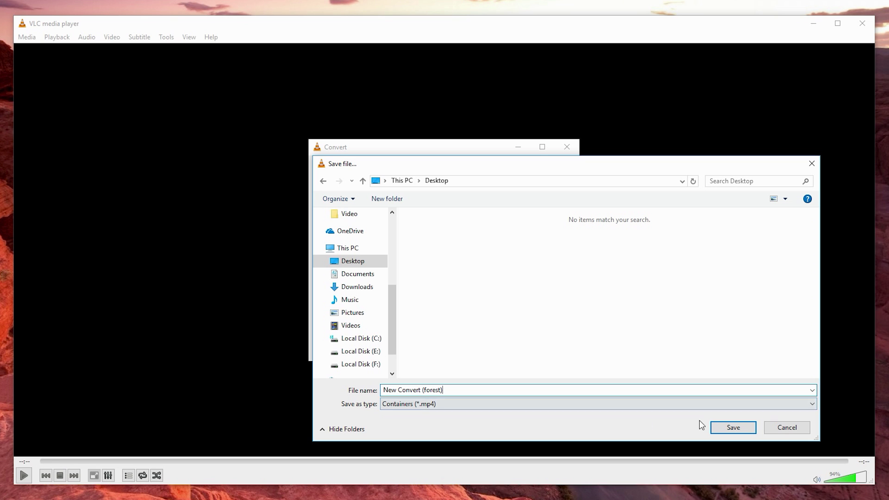
left_click(730, 427)
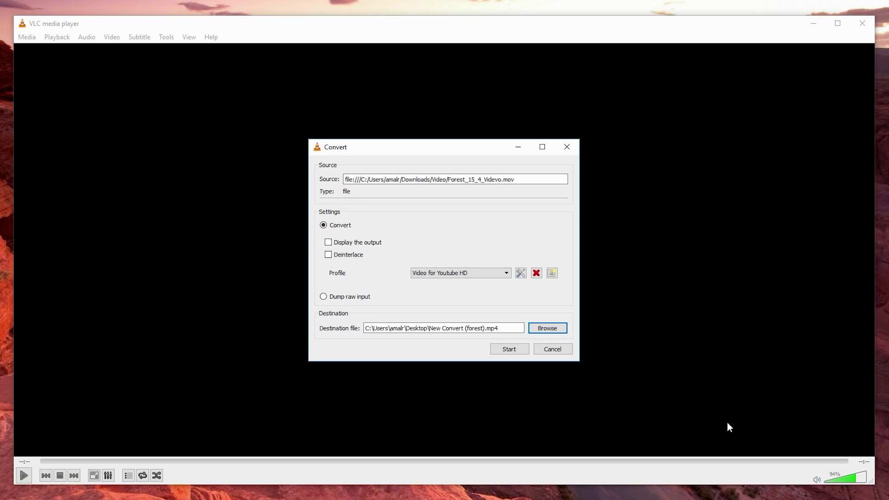
left_click(509, 350)
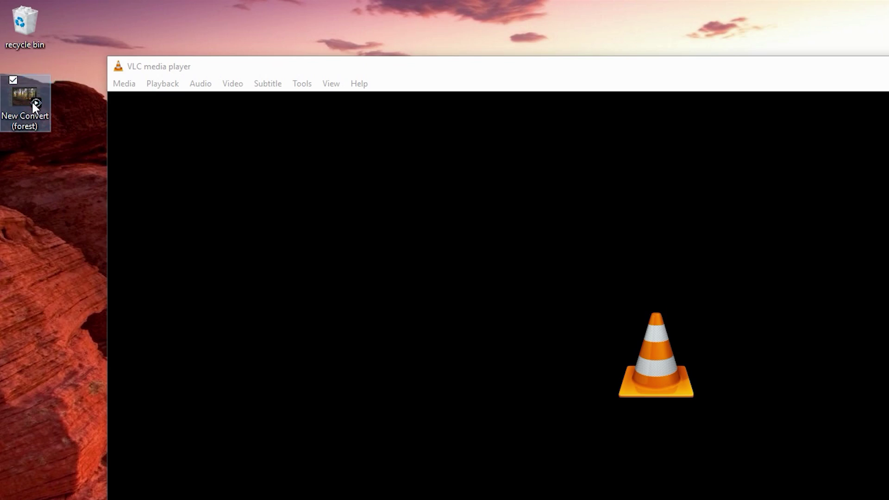
Play the converted New Convert (forest) video from the desktop in VLC.
left_click_drag(32, 101, 515, 321)
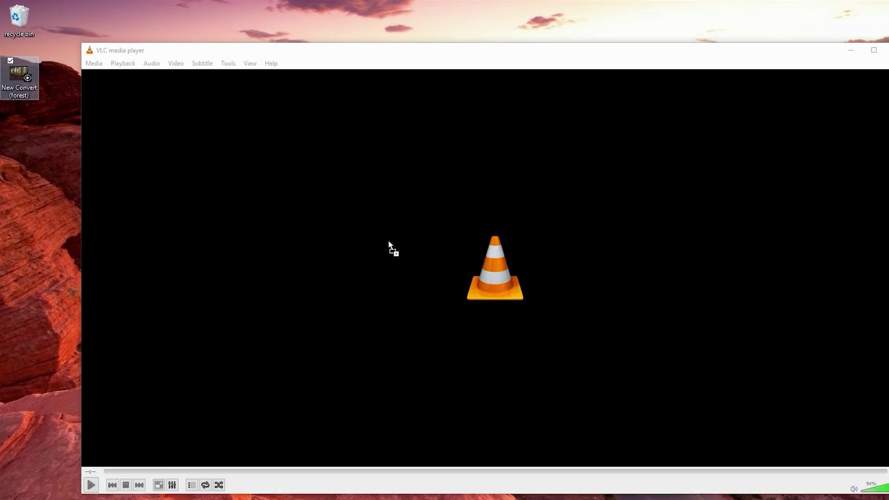
left_click_drag(389, 241, 497, 270)
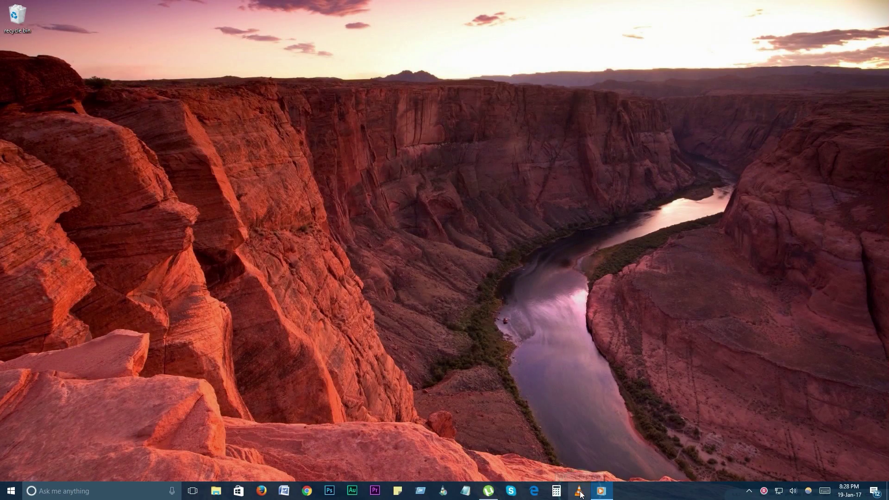
left_click(580, 492)
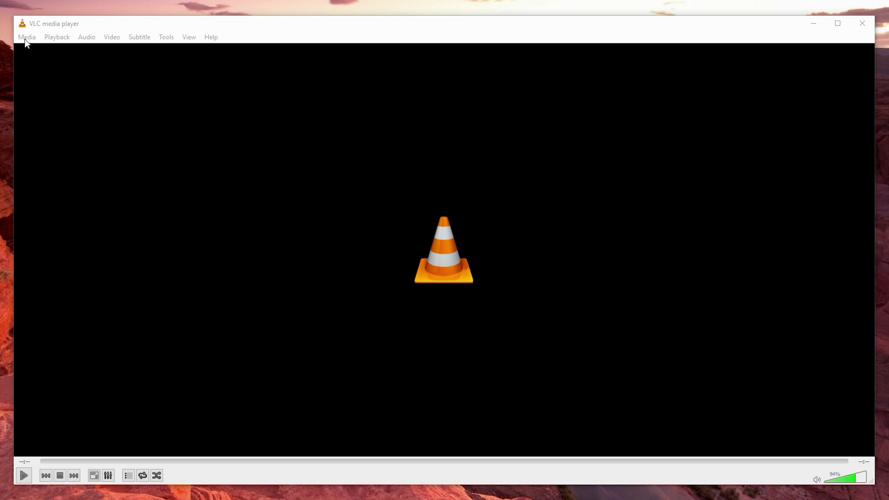
left_click(24, 39)
left_click(43, 96)
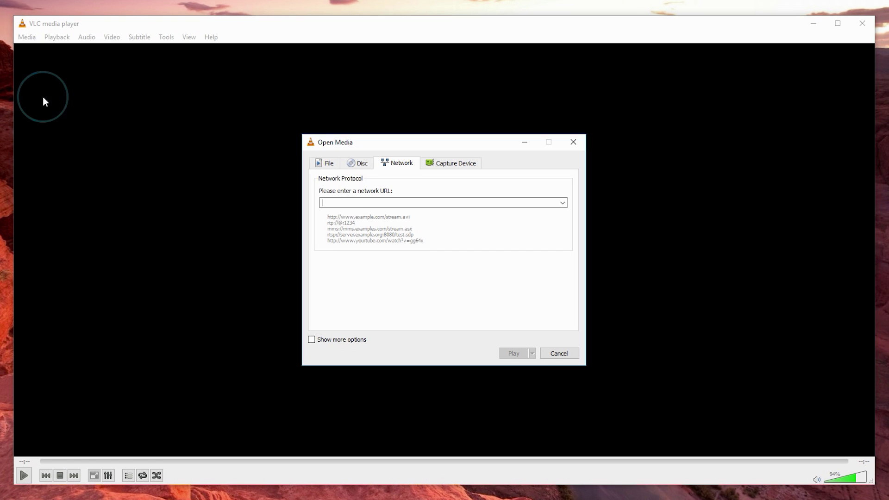
right_click(359, 203)
left_click(383, 264)
left_click(513, 354)
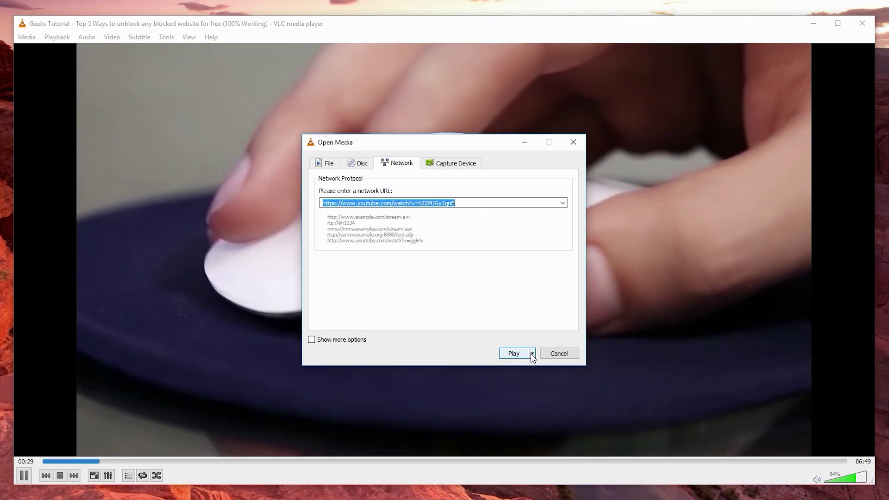
Convert the YouTube stream to Download.mp4 on the Desktop with the Video - H.264 + MP3 (MP4) profile.
left_click(532, 353)
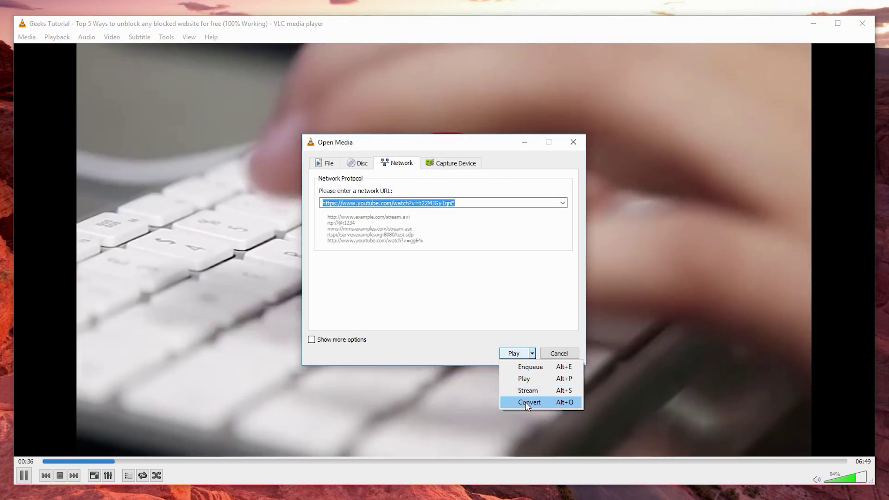
left_click(525, 402)
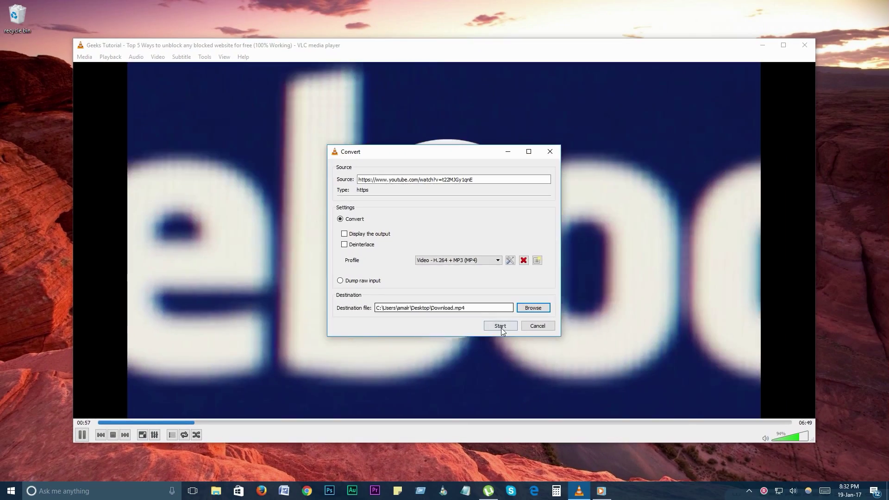
left_click(501, 327)
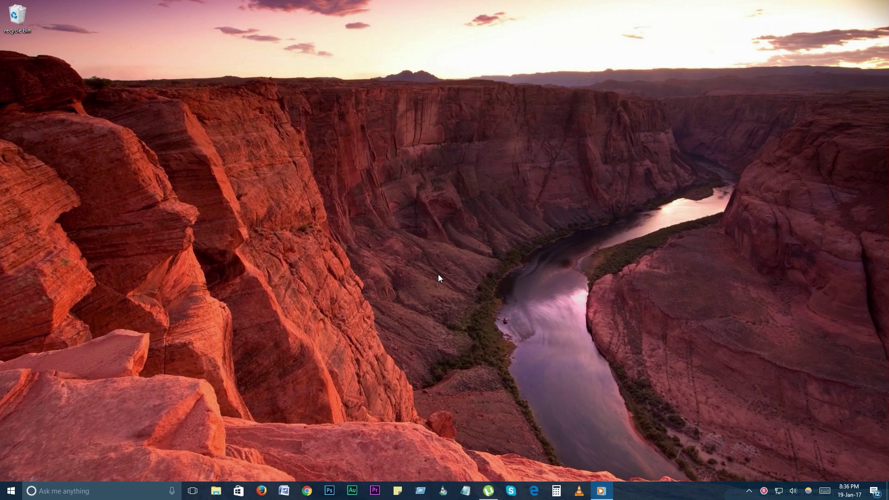
Launch VLC and record a clip of the playing ocean waves video.
left_click(578, 491)
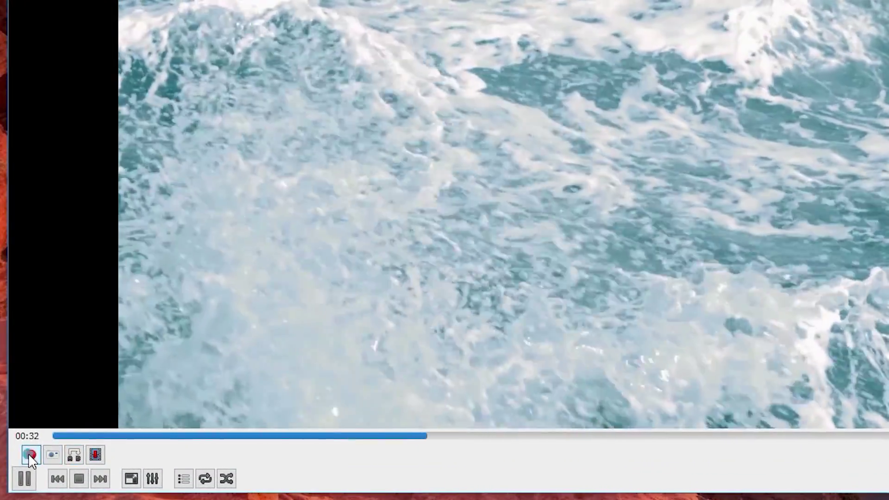
left_click(29, 454)
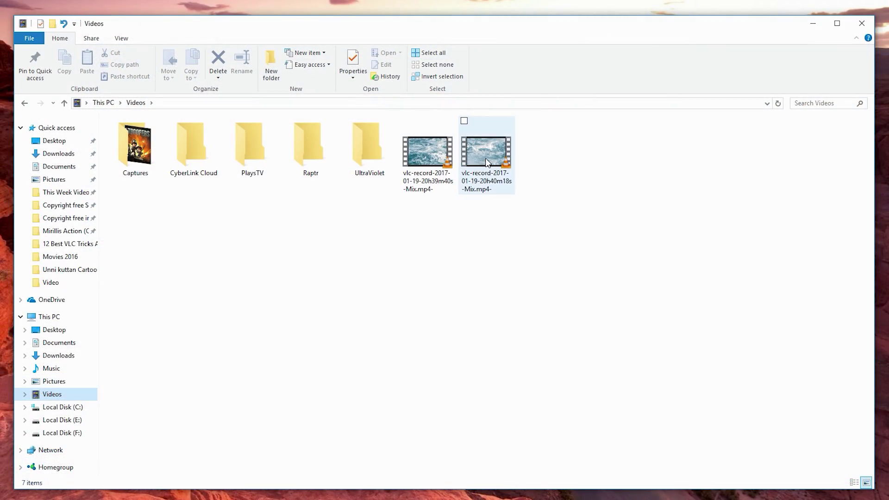
Check the newest recorded clip in the Videos folder and view the Music folder, then close File Explorer.
left_click(485, 160)
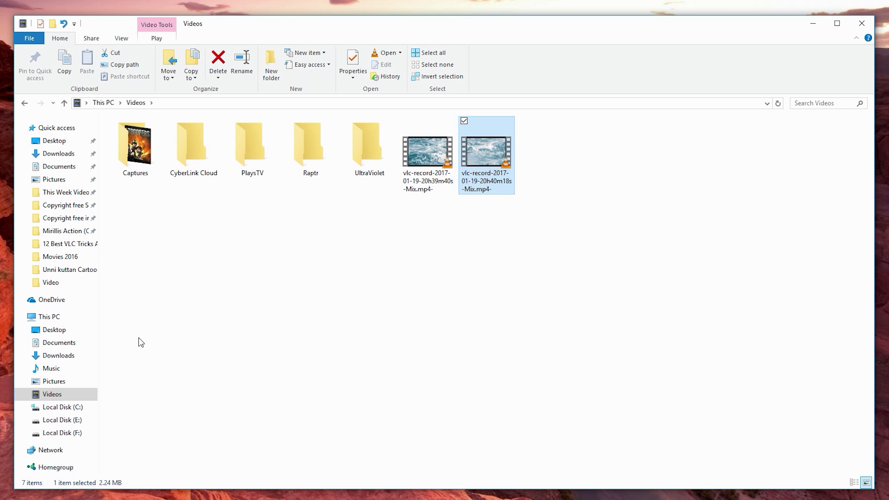
left_click(54, 368)
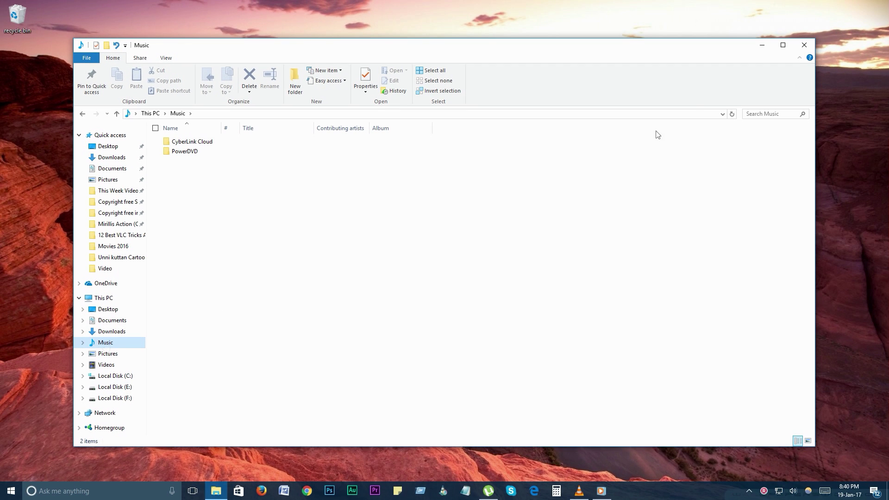
left_click(804, 45)
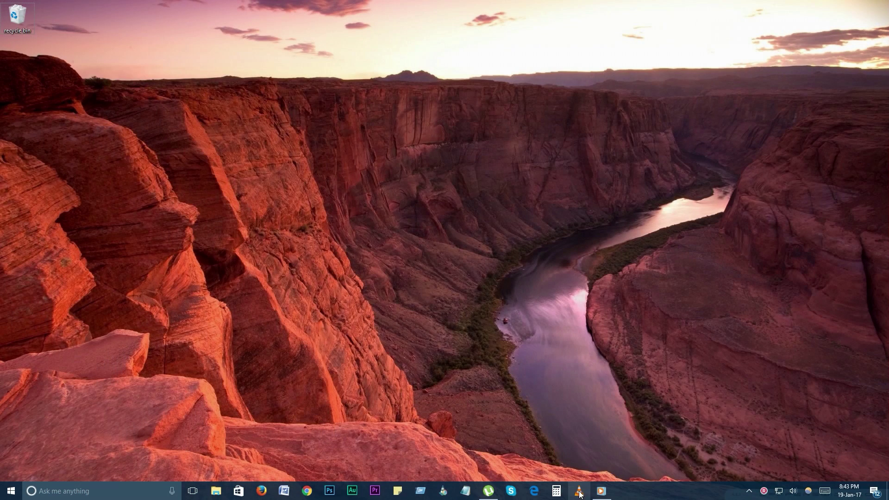
Launch VLC and set up a Desktop capture at 30 f/s for conversion to a file.
left_click(579, 491)
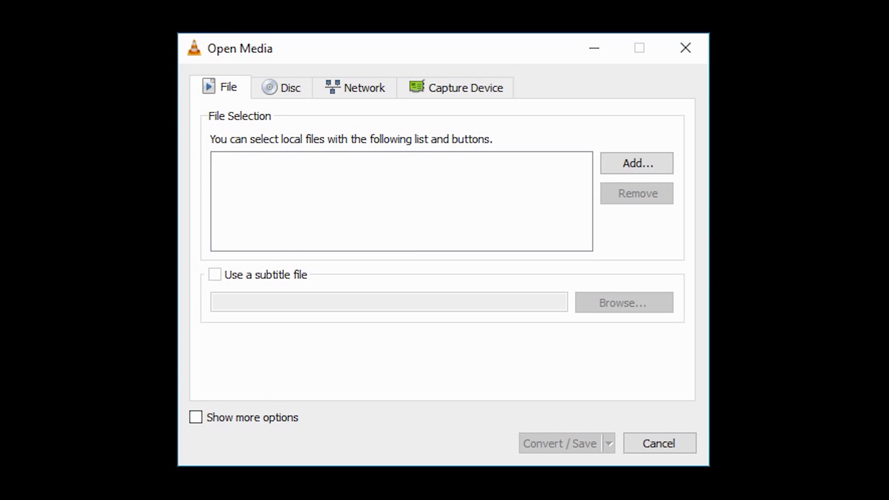
left_click(456, 91)
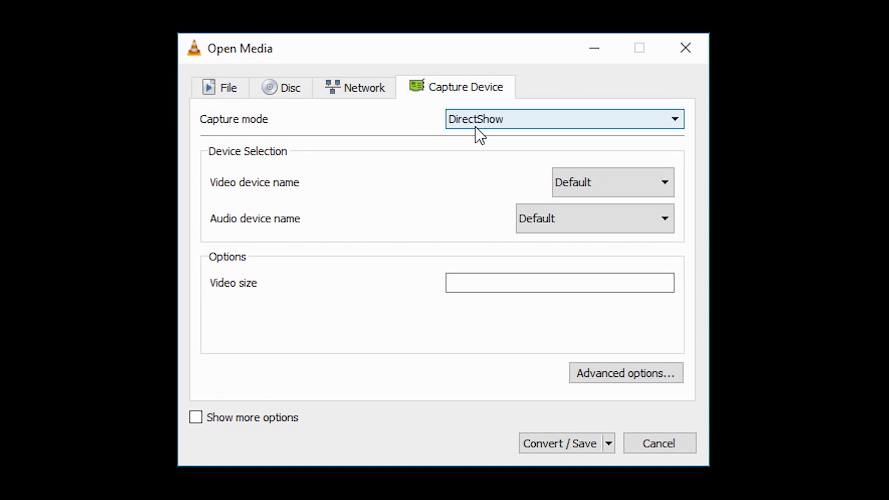
left_click(481, 163)
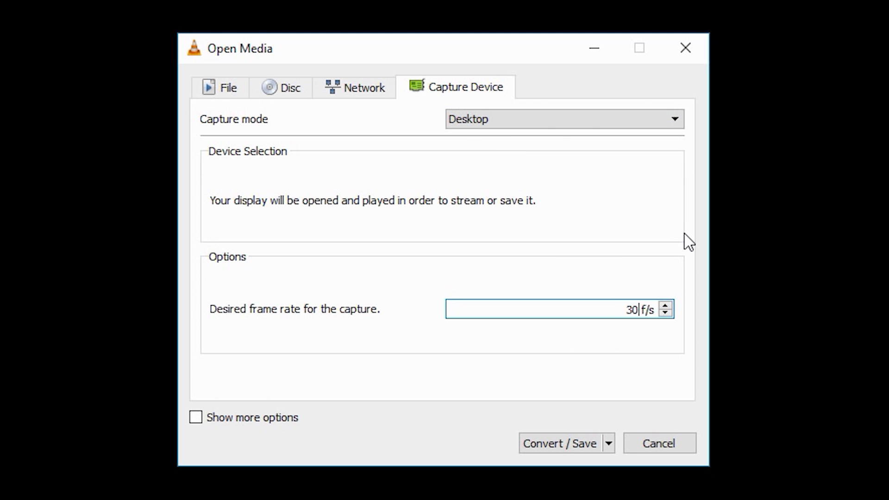
left_click(564, 452)
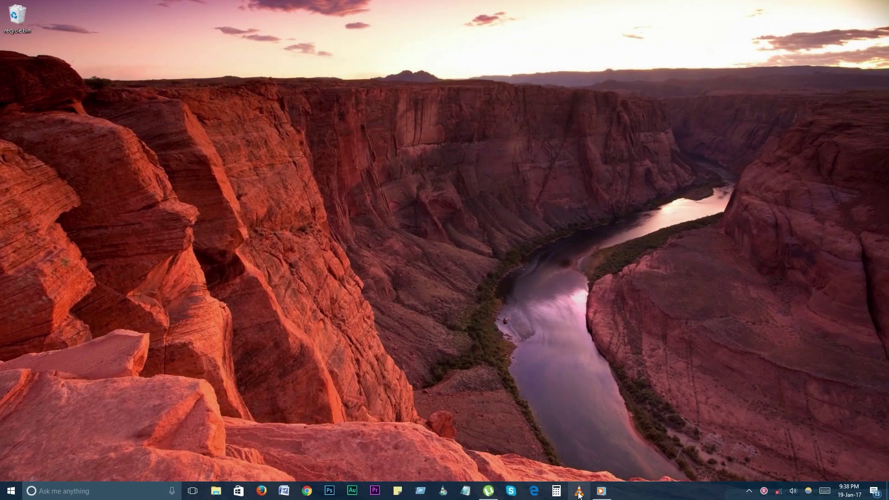
Launch VLC and play a DirectShow capture using Integrated Webcam for video and Microphone (Realtek Audio) for sound.
left_click(579, 492)
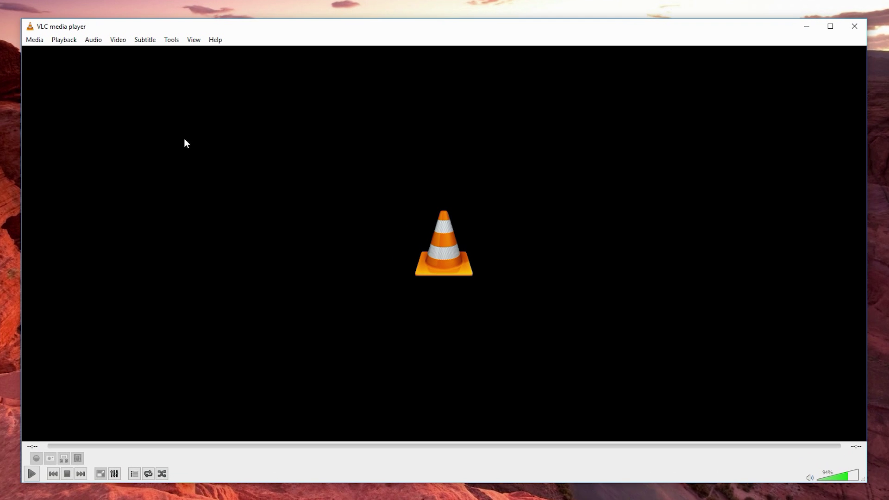
left_click(84, 57)
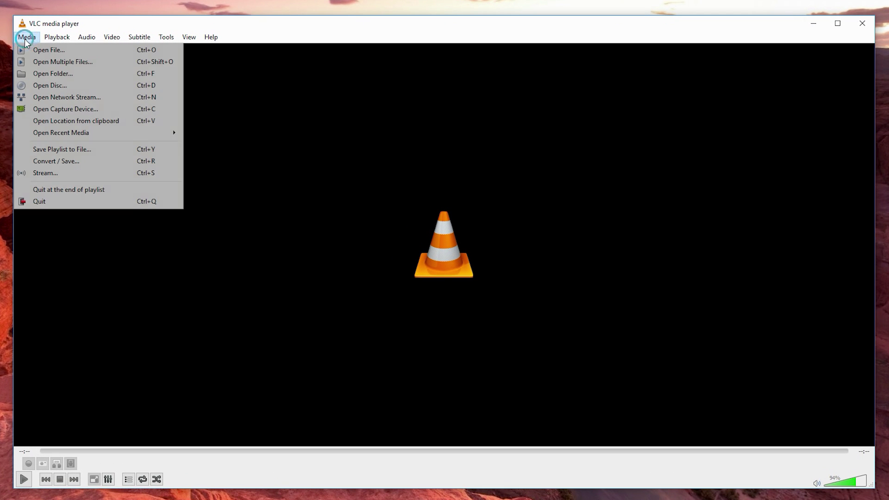
left_click(96, 111)
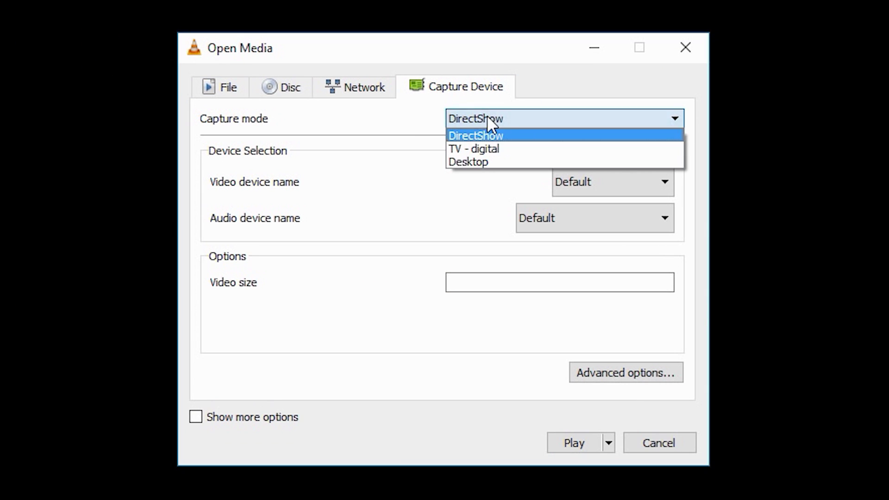
left_click(512, 137)
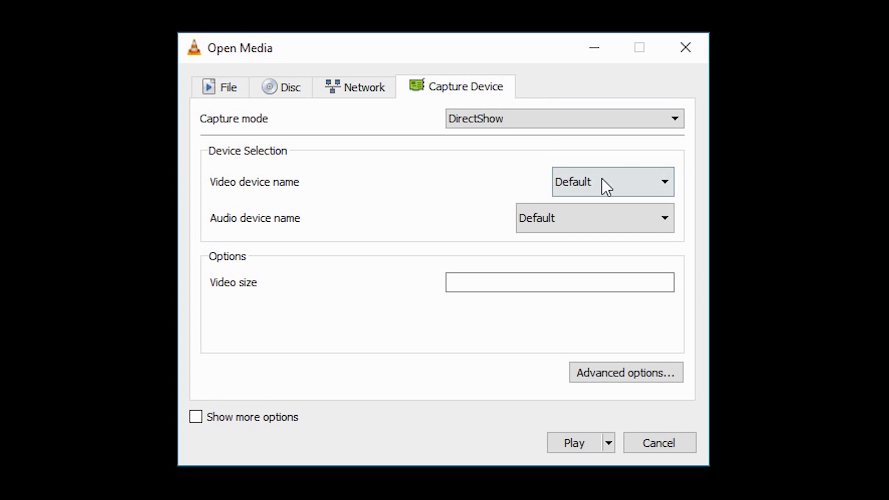
left_click(610, 230)
left_click(607, 226)
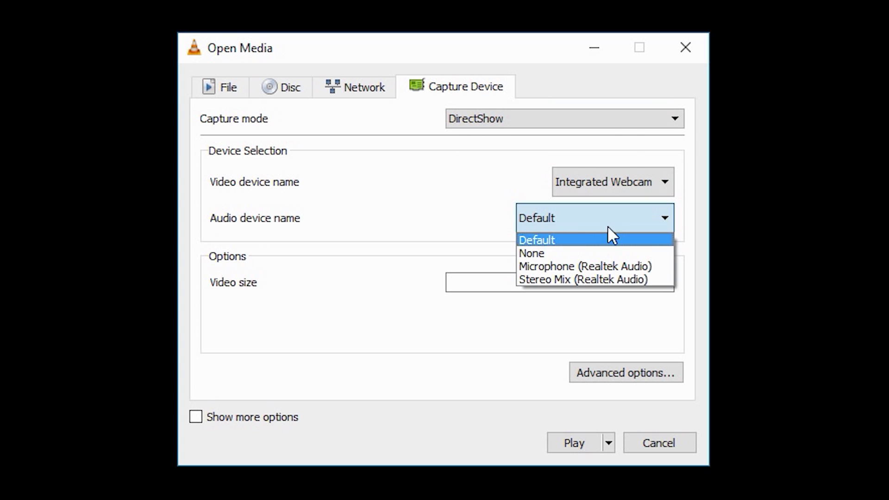
left_click(616, 265)
left_click(574, 443)
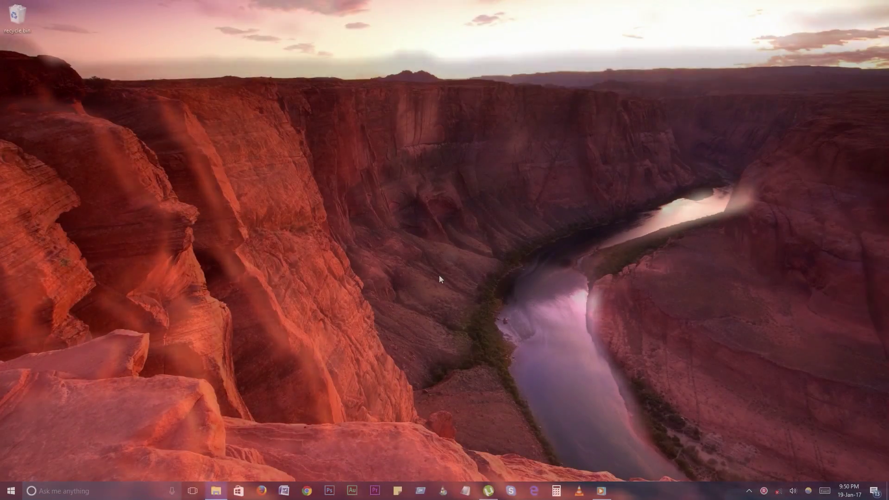
Launch VLC and open the disc source options for a Convert / Save job.
left_click(580, 491)
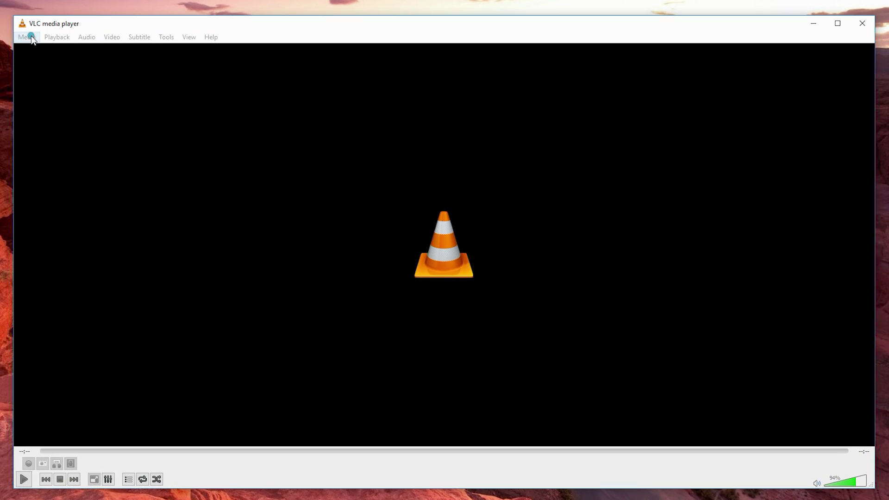
left_click(84, 56)
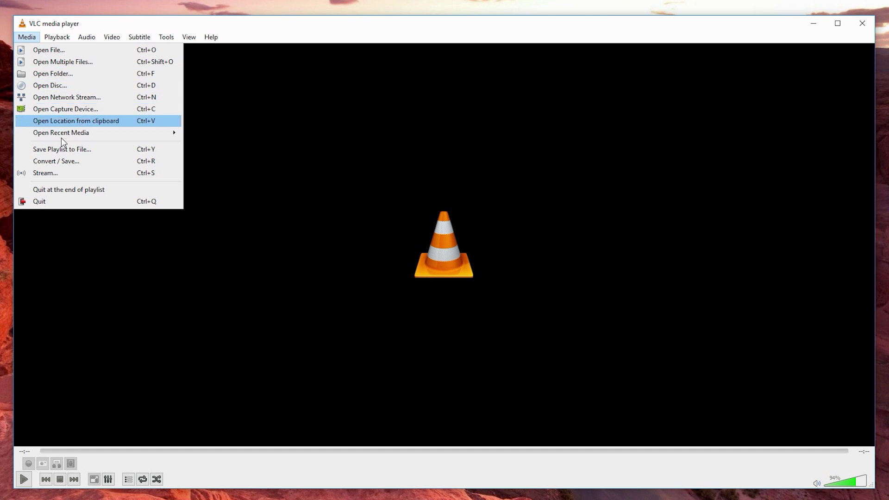
left_click(69, 160)
left_click(351, 157)
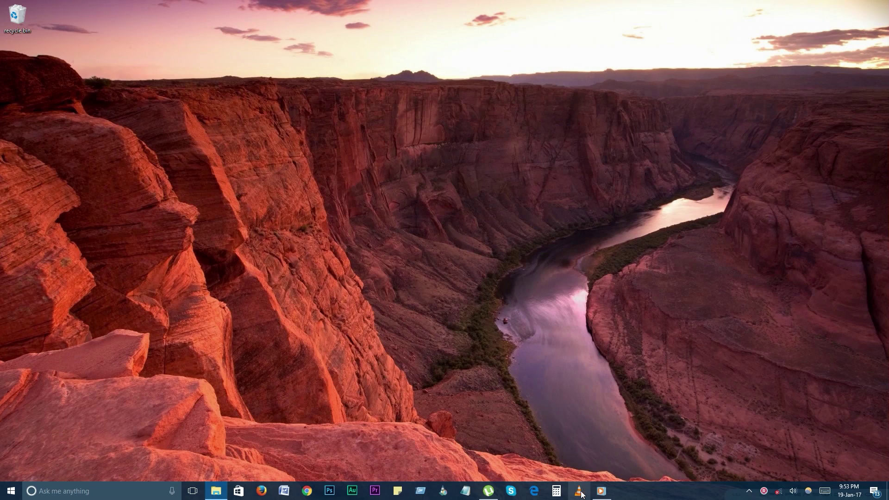
Launch VLC and look through the Colors and Crop settings of the video effects.
left_click(579, 491)
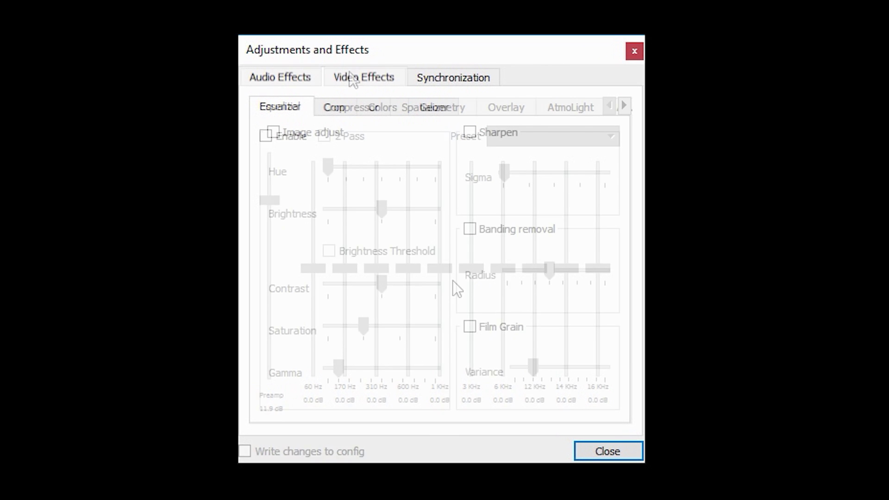
left_click(383, 111)
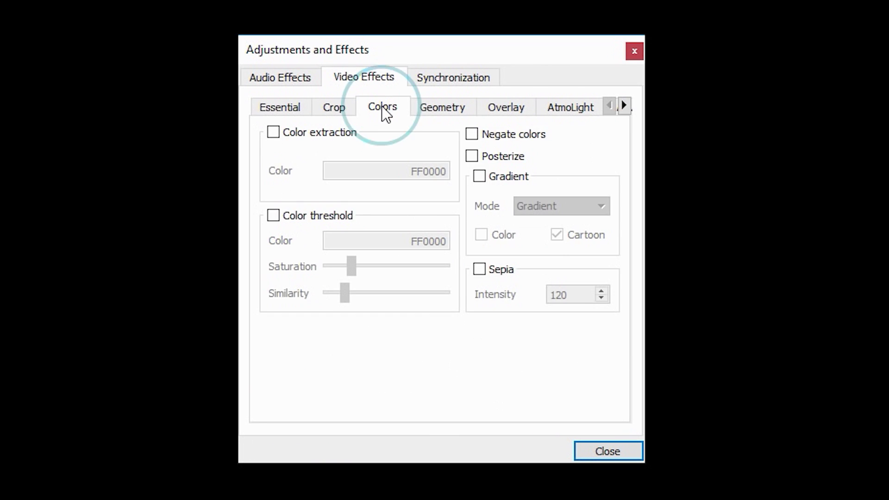
left_click(333, 111)
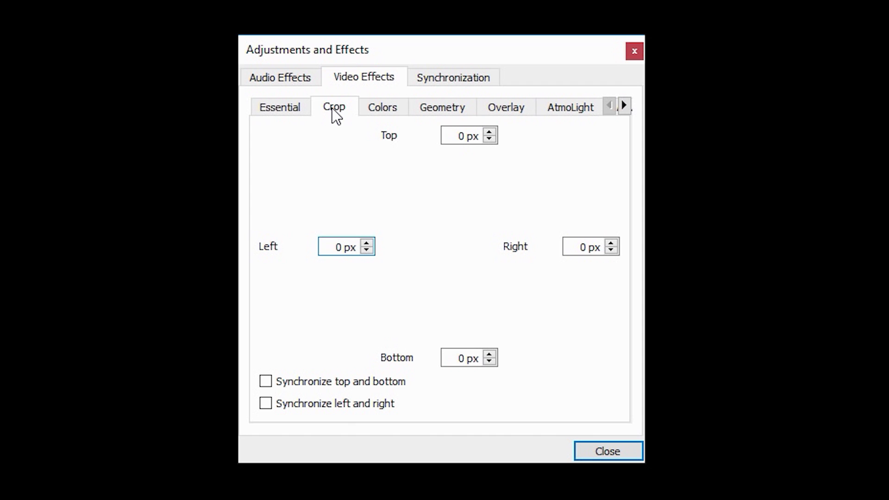
Enable the audio equalizer and lower its preamp level.
left_click(268, 79)
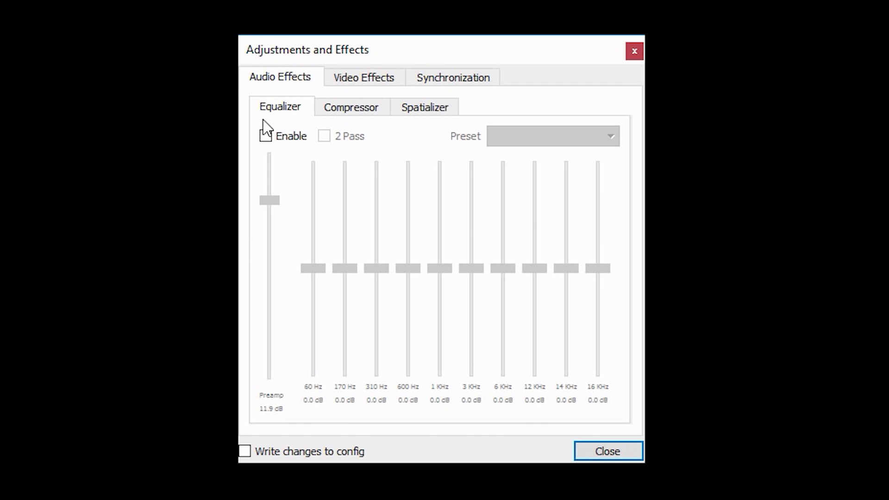
left_click(265, 136)
left_click_drag(272, 200, 270, 216)
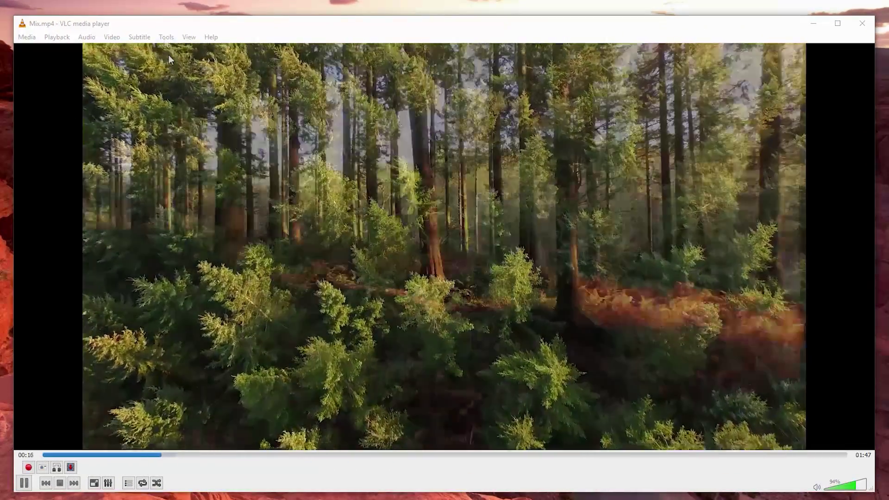
Open the effects and filters for the playing Mix.mp4 and show the Overlay video effects.
left_click(167, 37)
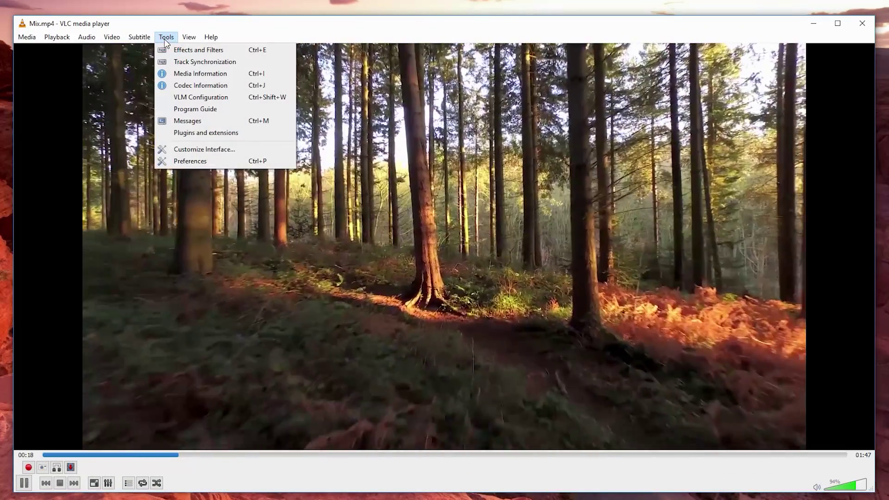
left_click(190, 53)
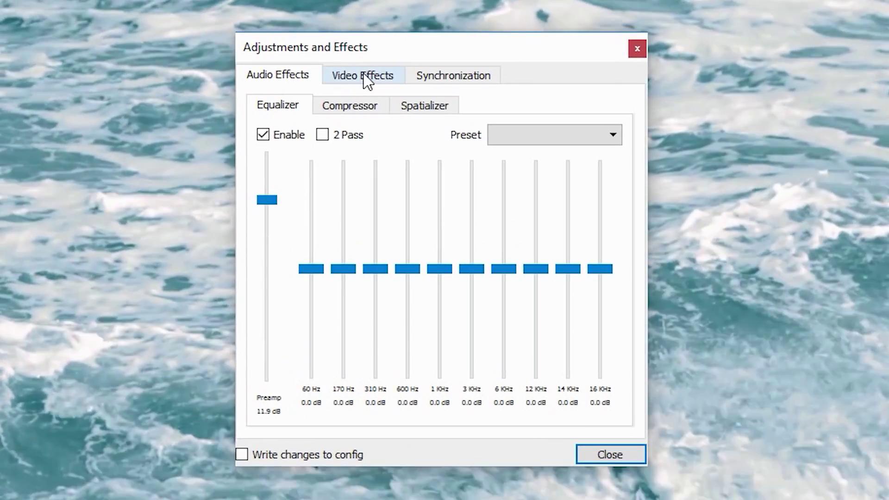
left_click(415, 144)
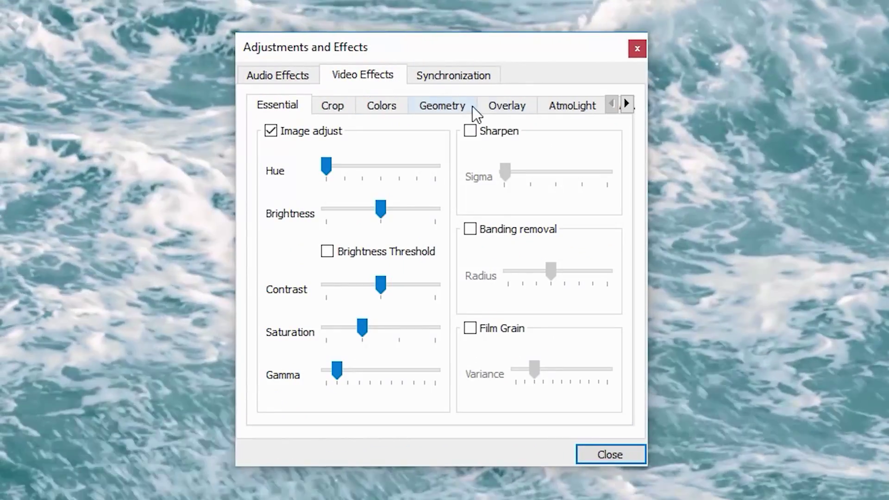
left_click(502, 118)
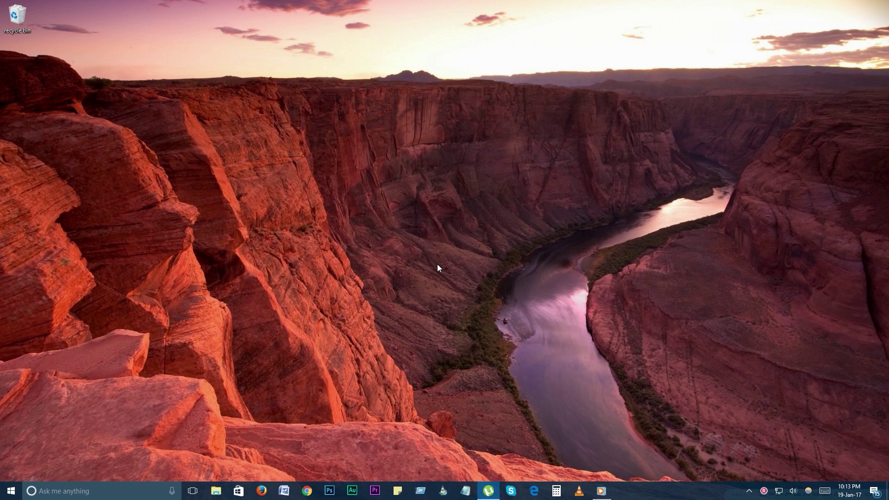
Launch VLC and take two snapshots of the playing slowmoheadla.mov video.
left_click(579, 491)
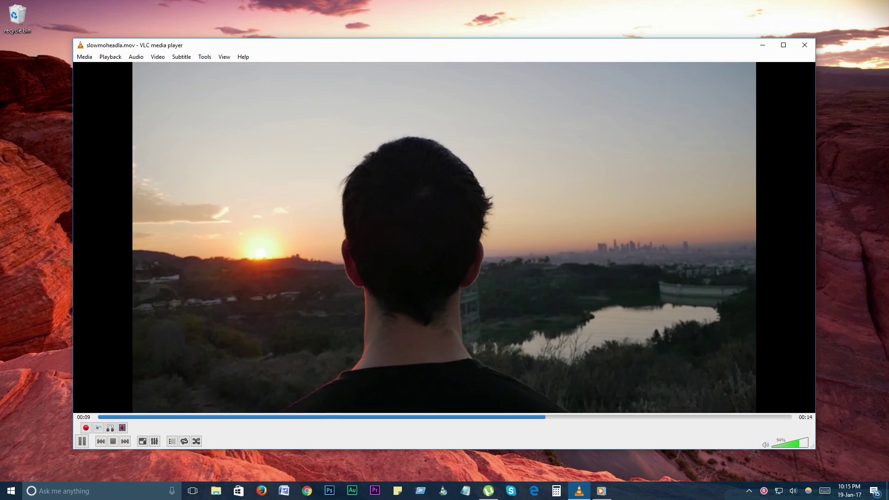
key("shift+s")
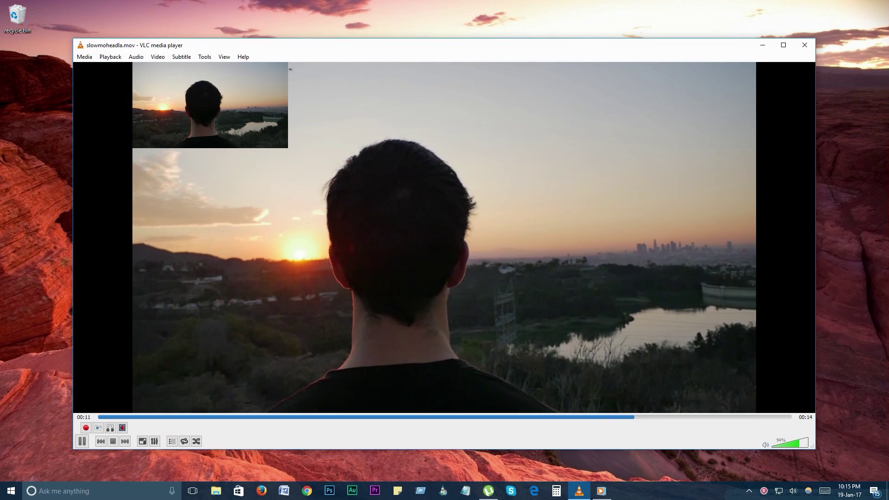
key("shift+s")
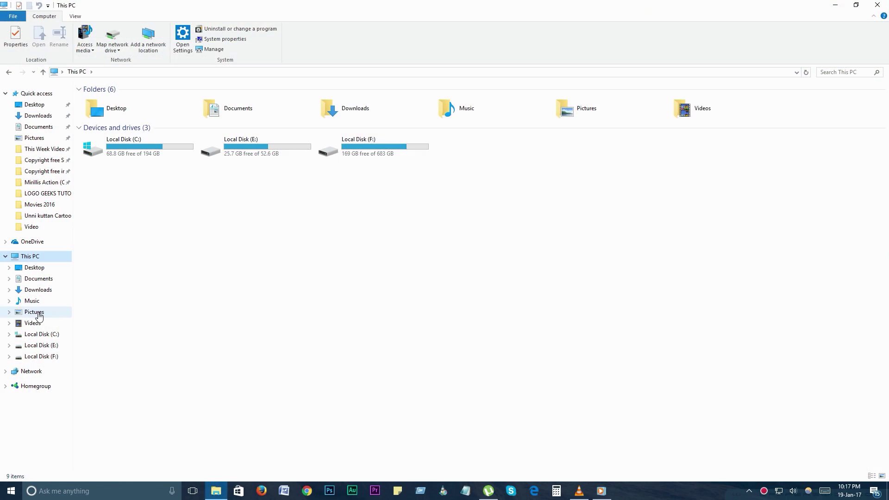
Check the two saved video snapshots in the Pictures folder.
left_click(38, 314)
left_click(140, 303)
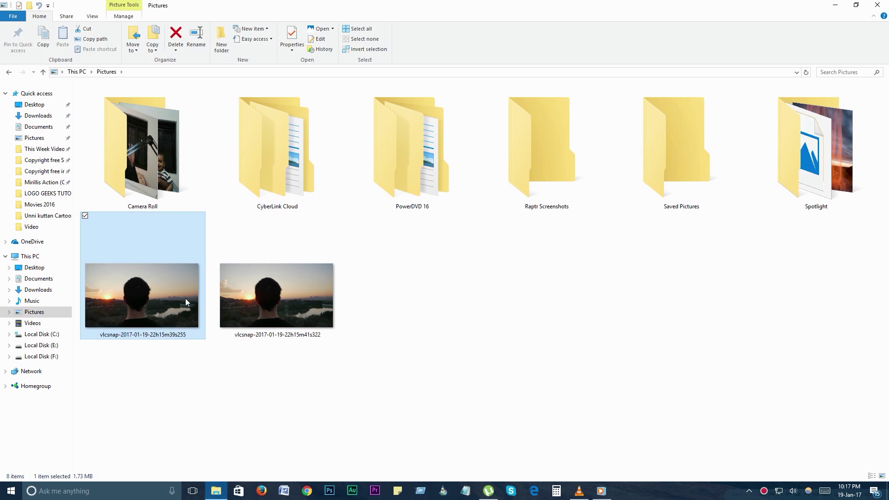
left_click(283, 299)
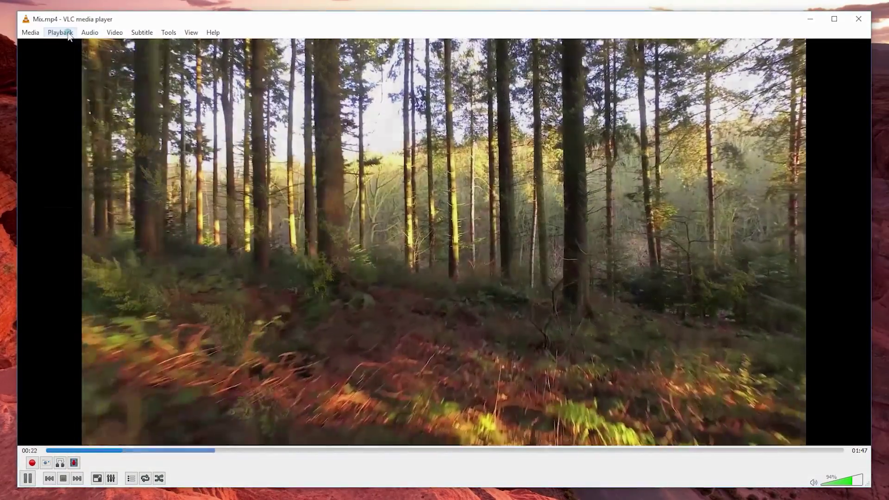
Create a custom bookmark at the current playback position of Mix.mp4.
left_click(105, 51)
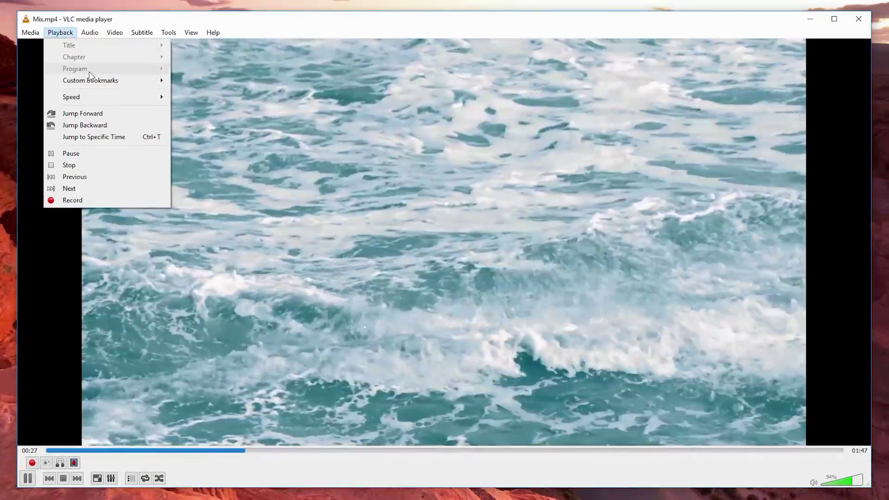
mouse_move(93, 81)
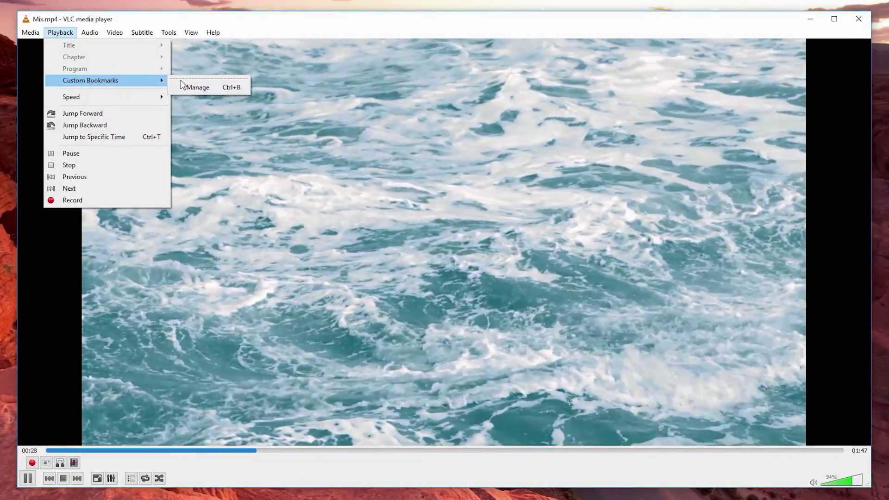
left_click(183, 86)
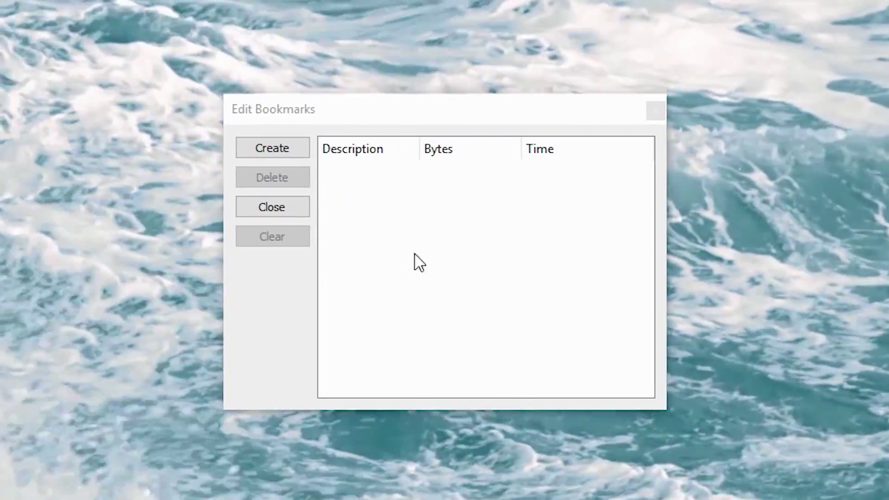
left_click(266, 151)
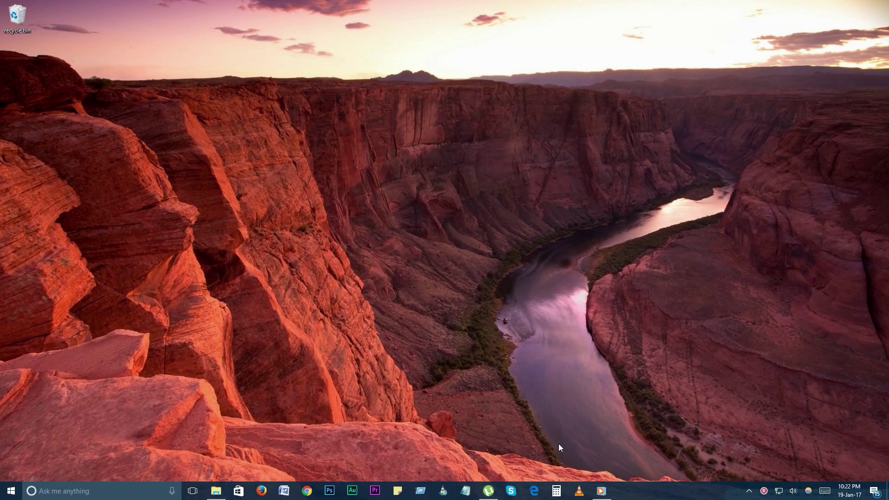
Launch VLC and add a subtitle file from the Compressed folder in Downloads to the playing Mix.mp4.
left_click(579, 492)
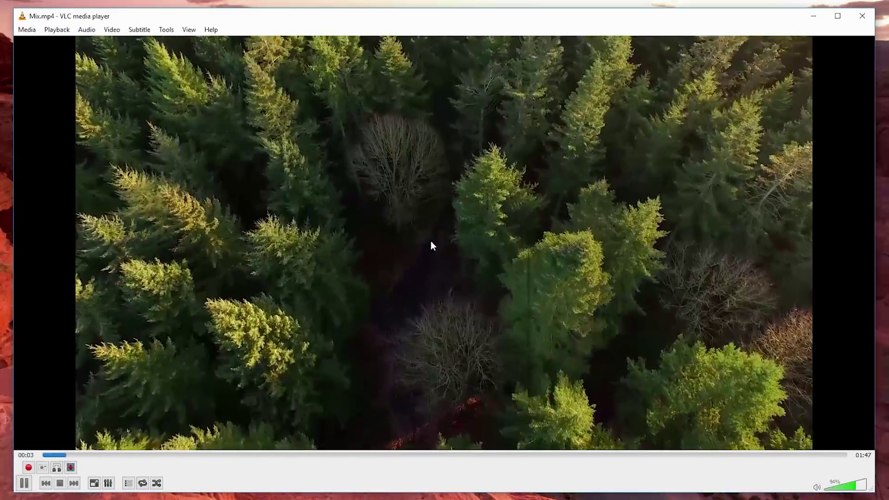
right_click(430, 242)
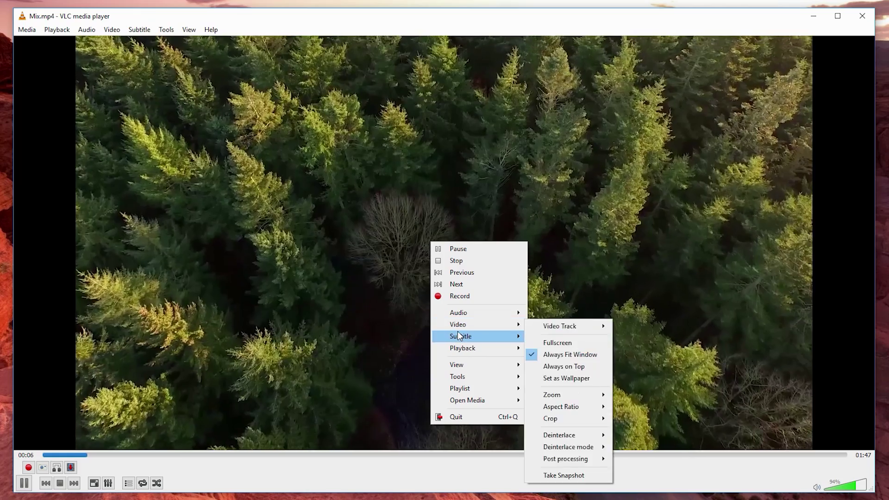
mouse_move(460, 336)
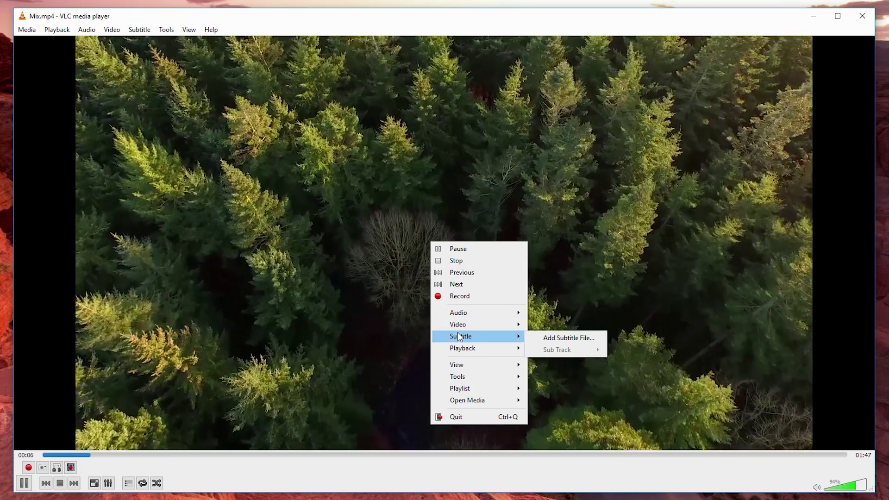
left_click(562, 340)
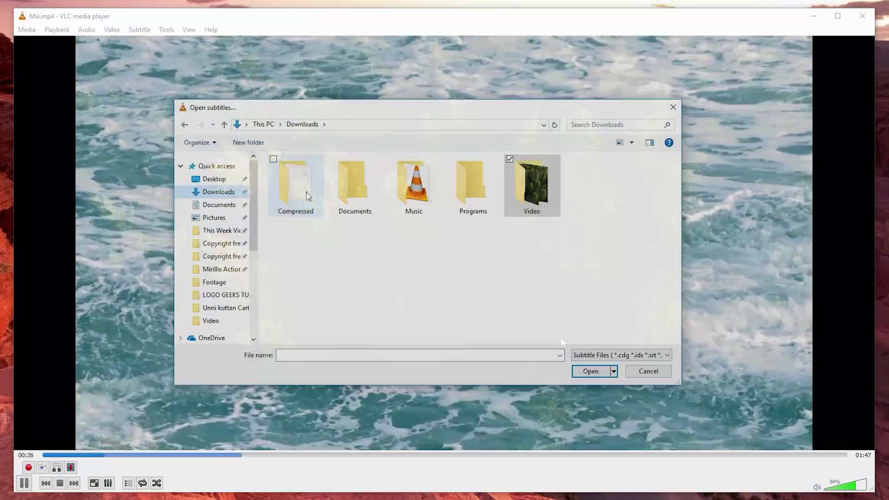
double_click(307, 192)
left_click(335, 181)
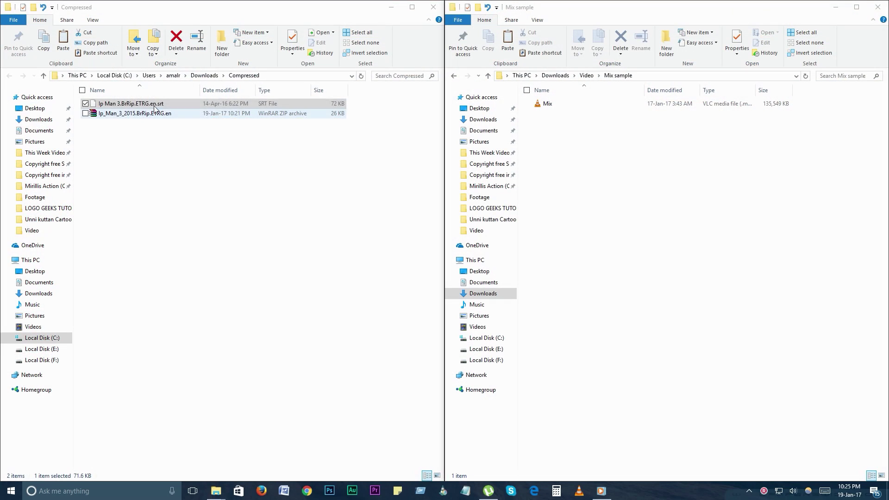
Move the Ip Man 3.BrRip.ETRG.en.srt subtitle file into the Mix sample folder beside the Mix video.
left_click_drag(551, 233, 695, 251)
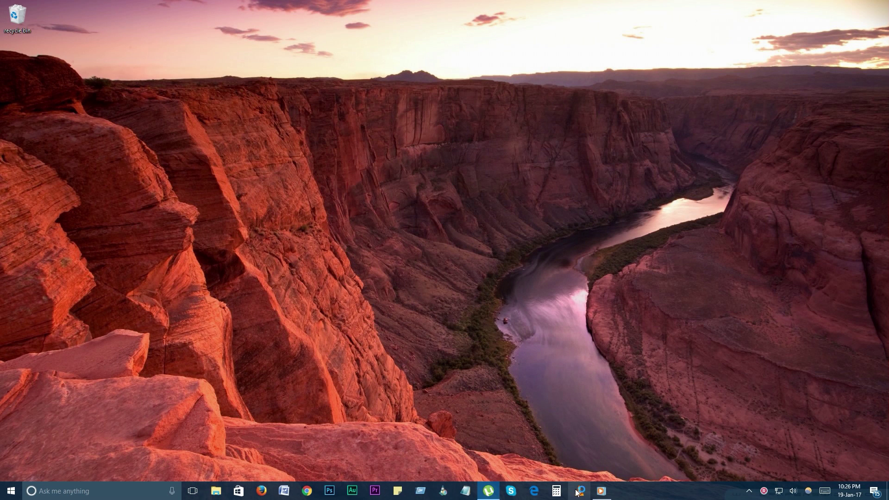
Launch VLC and set the playback speed of Mix.mp4 to the normal 1.00x.
left_click(579, 491)
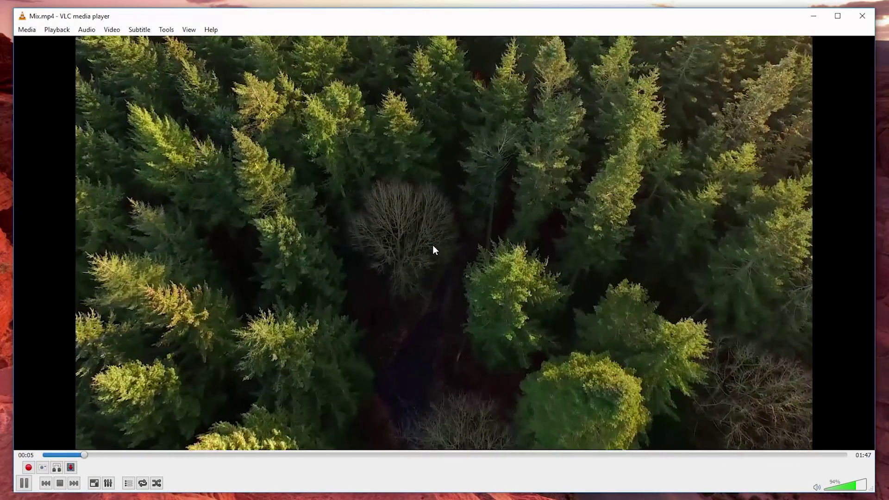
key("equal")
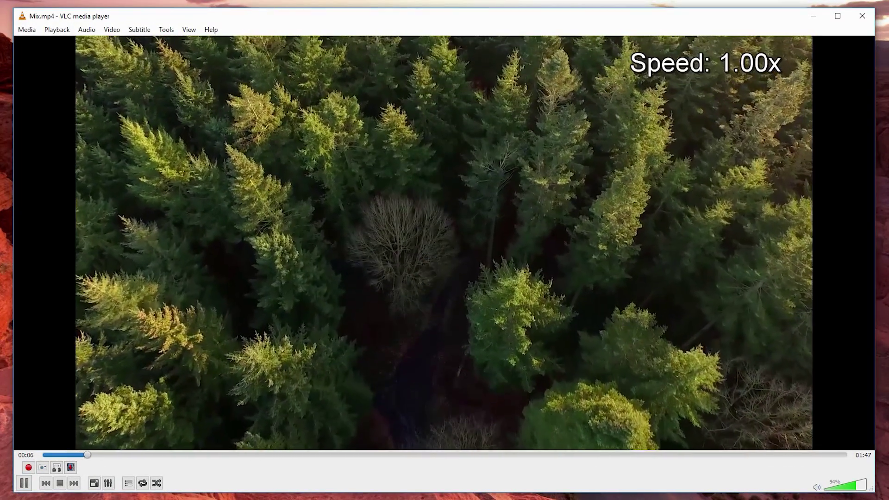
Increase the playback speed of Mix.mp4 in fine increments to 1.20x.
key("bracketright")
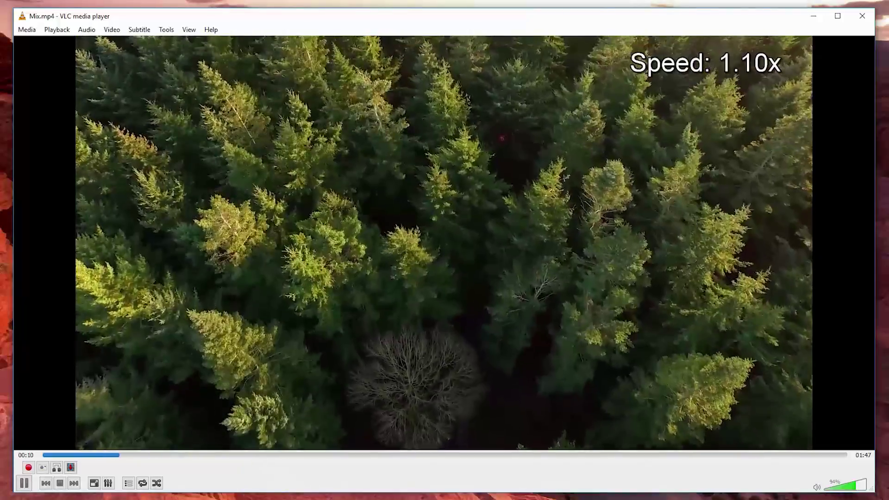
key("bracketright")
key("bracketright")
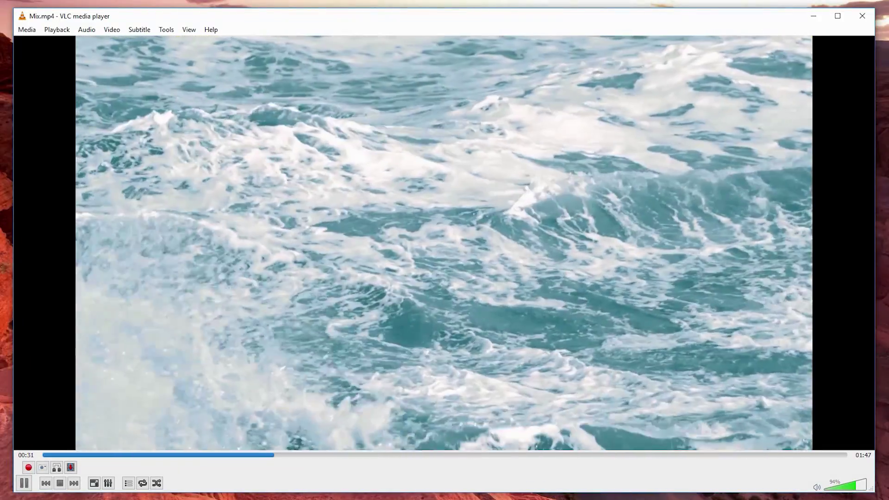
key("]")
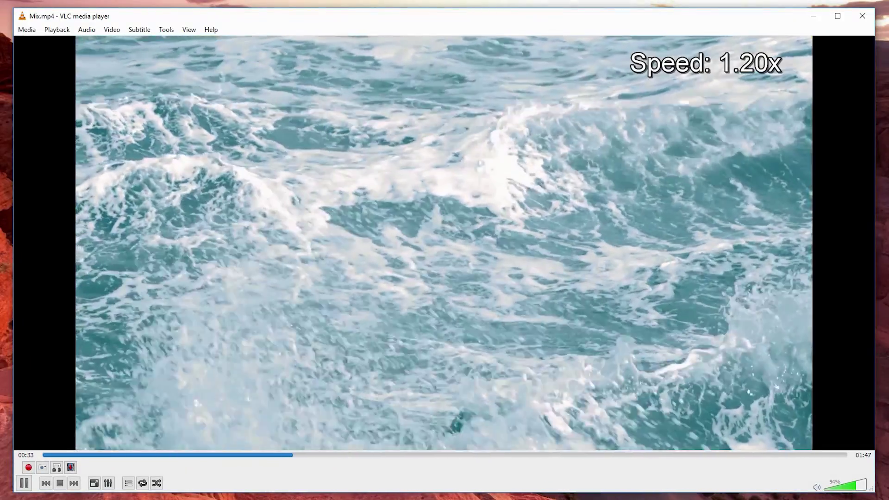
Slow the playback of Mix.mp4 in fine increments to 0.50x and stop the video.
key("[")
key("[")
key("[")
key("[")
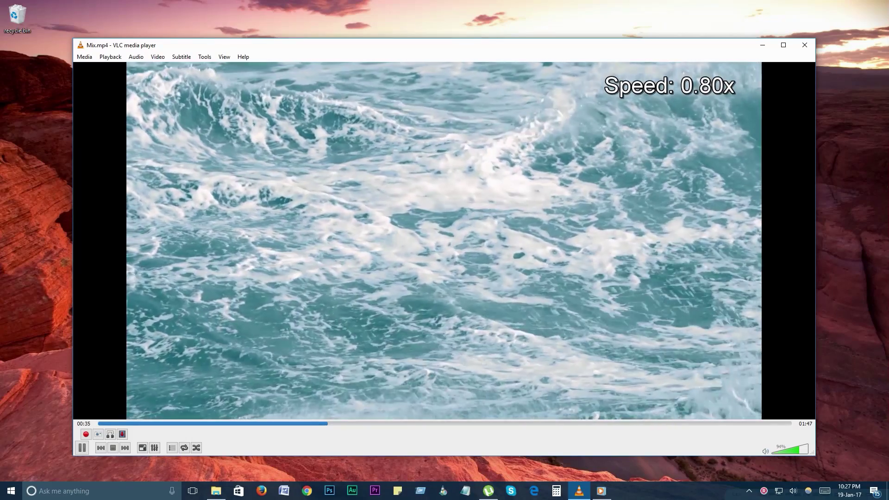
key("[")
key("[")
key("[")
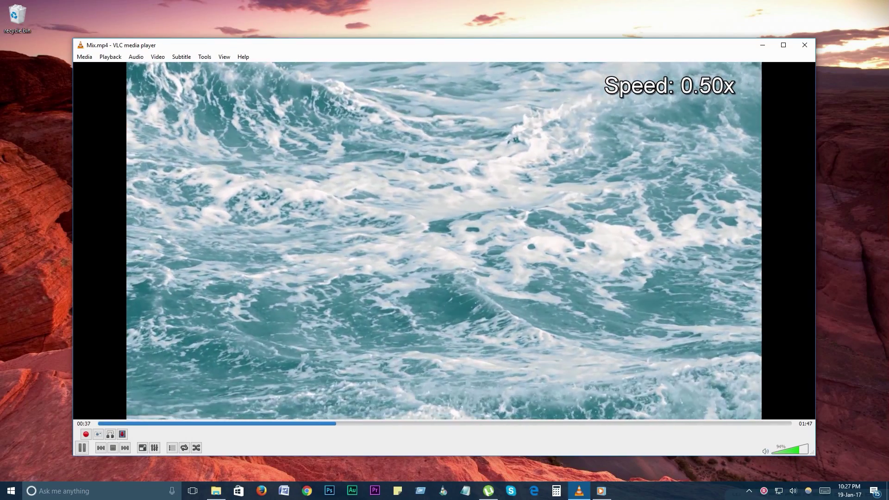
left_click(113, 448)
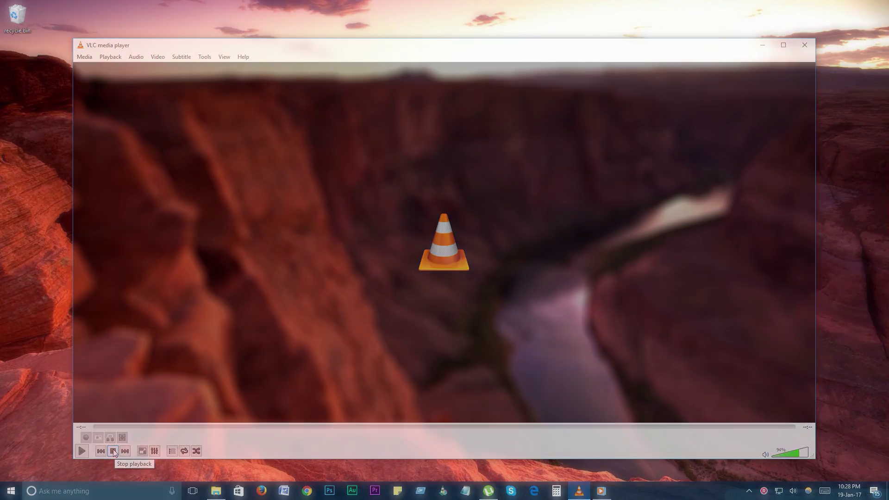